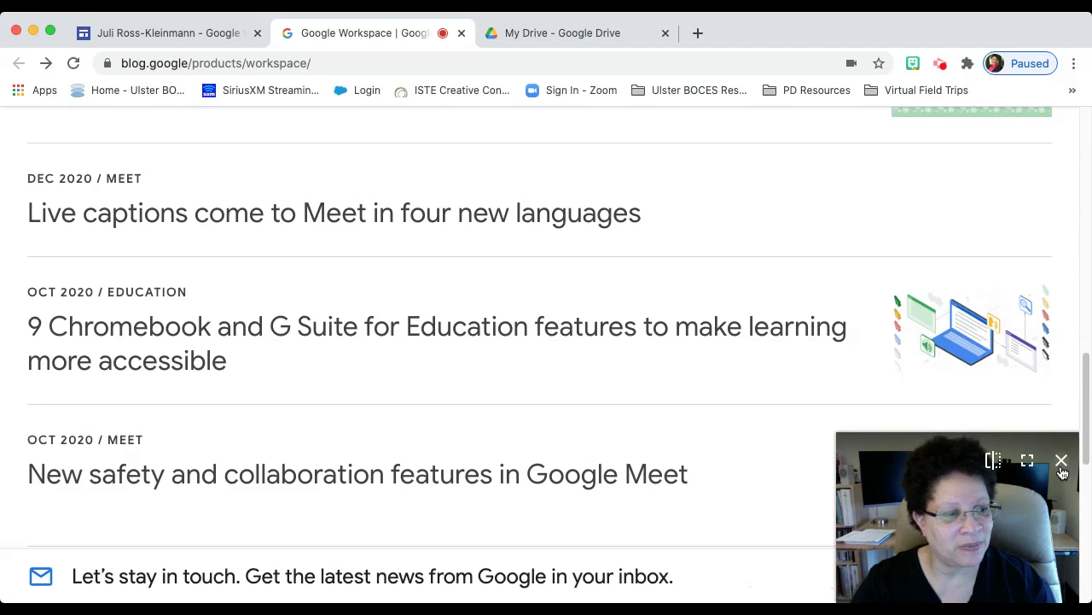
Step: Show My Drive with the Calendar side panel open beside the files
{"action": "left_click", "coordinate": [1061, 460]}
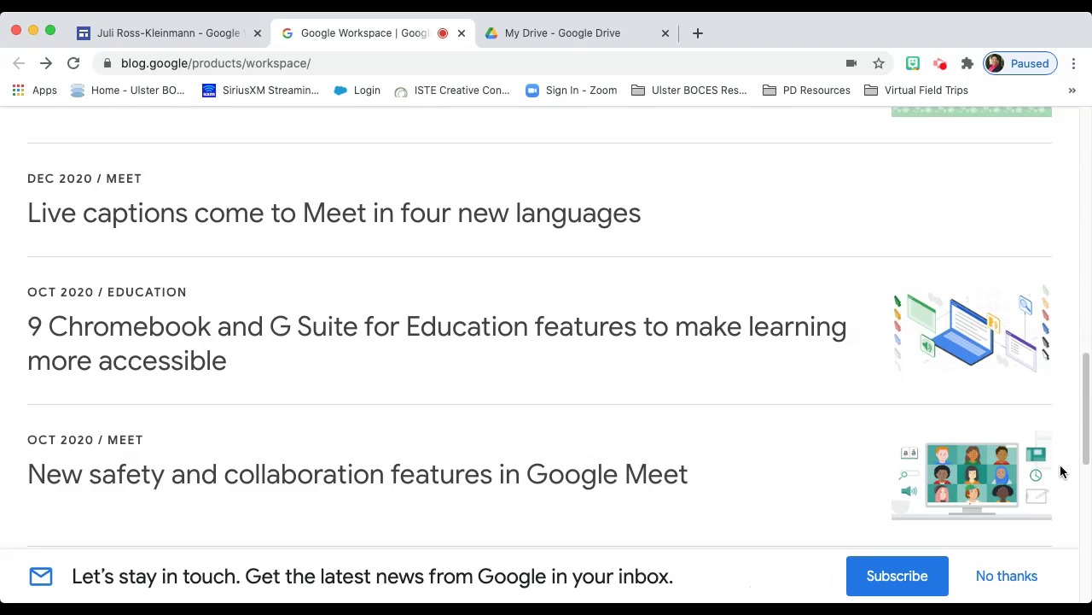
{"action": "left_click", "coordinate": [500, 36]}
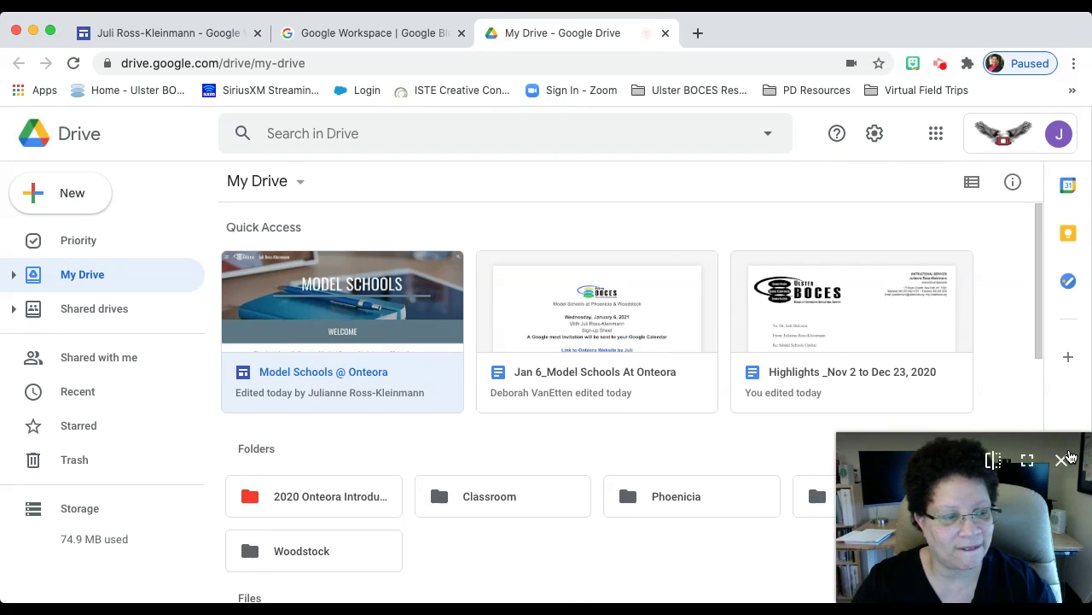
{"action": "left_click", "coordinate": [1068, 456]}
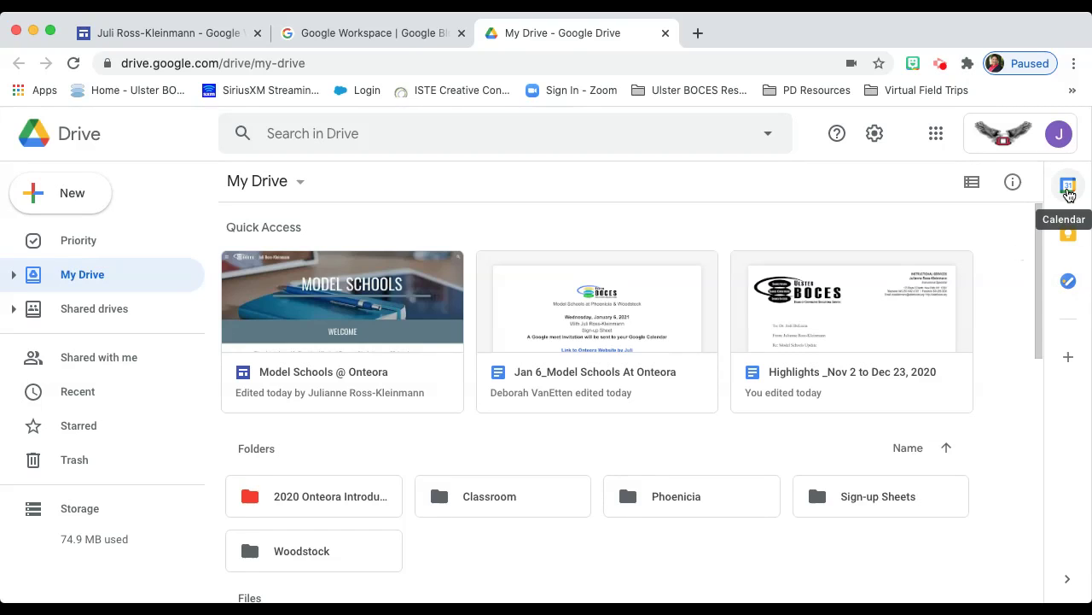
{"action": "left_click", "coordinate": [1068, 186]}
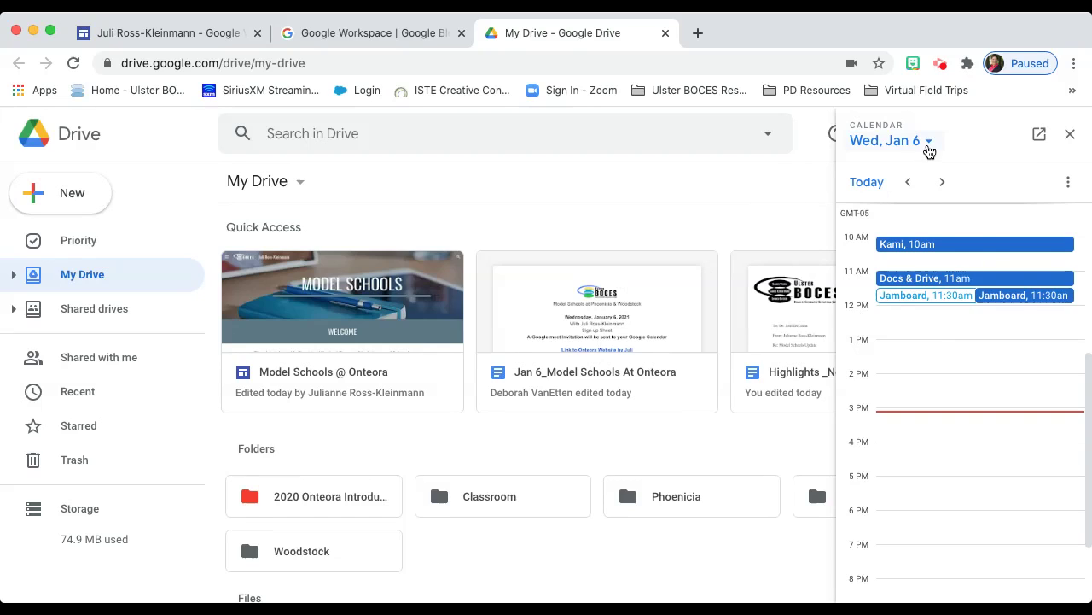
Step: Jump the calendar to Thursday, Dec 31, 2020 and draft a 10:30–11:30am event
{"action": "left_click", "coordinate": [927, 143]}
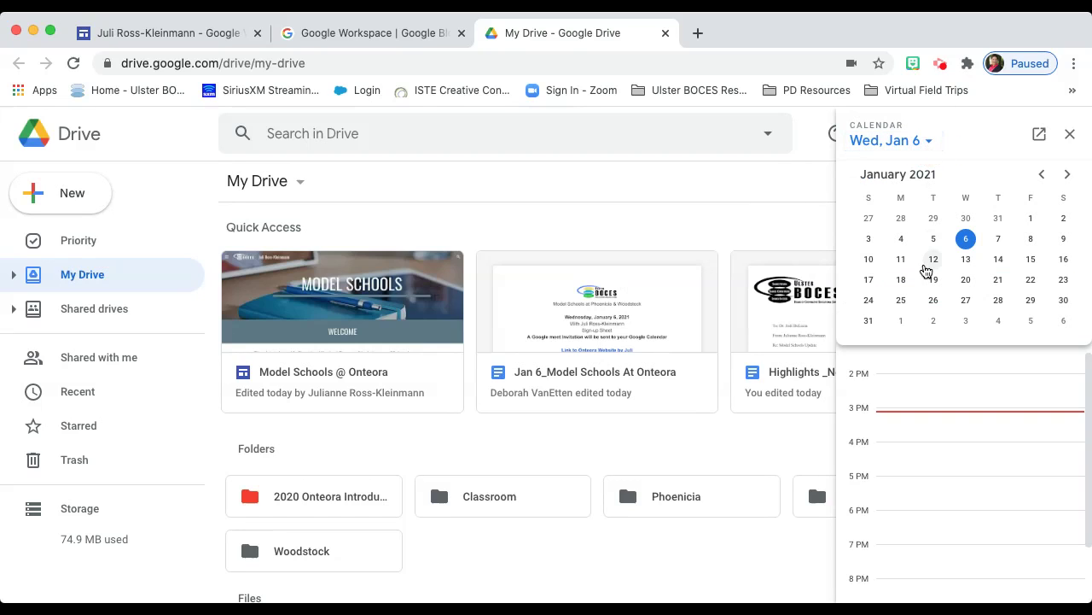
{"action": "left_click", "coordinate": [933, 259]}
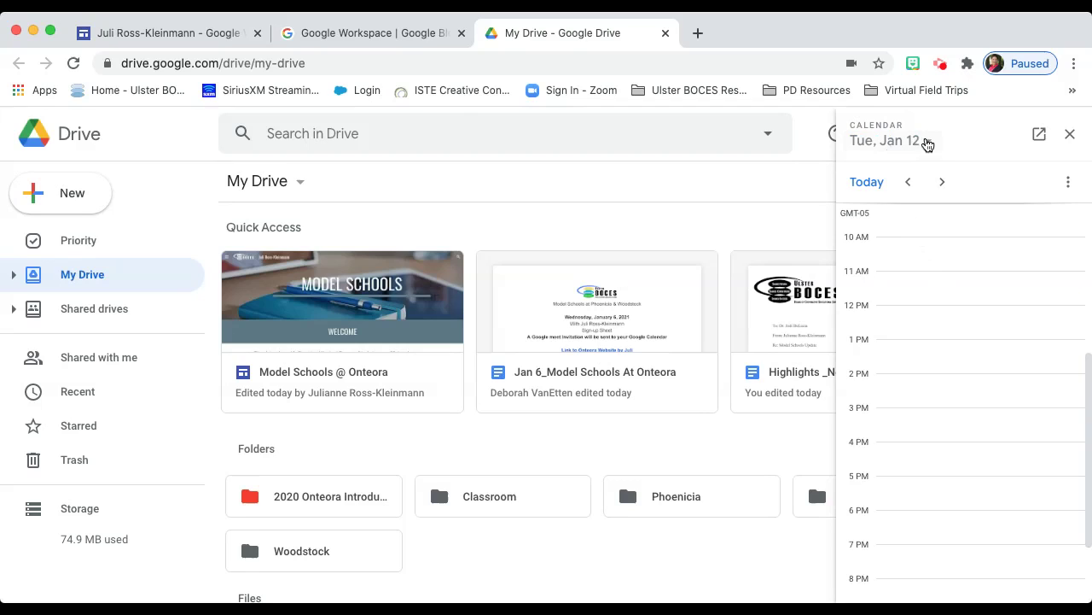
{"action": "left_click", "coordinate": [928, 142]}
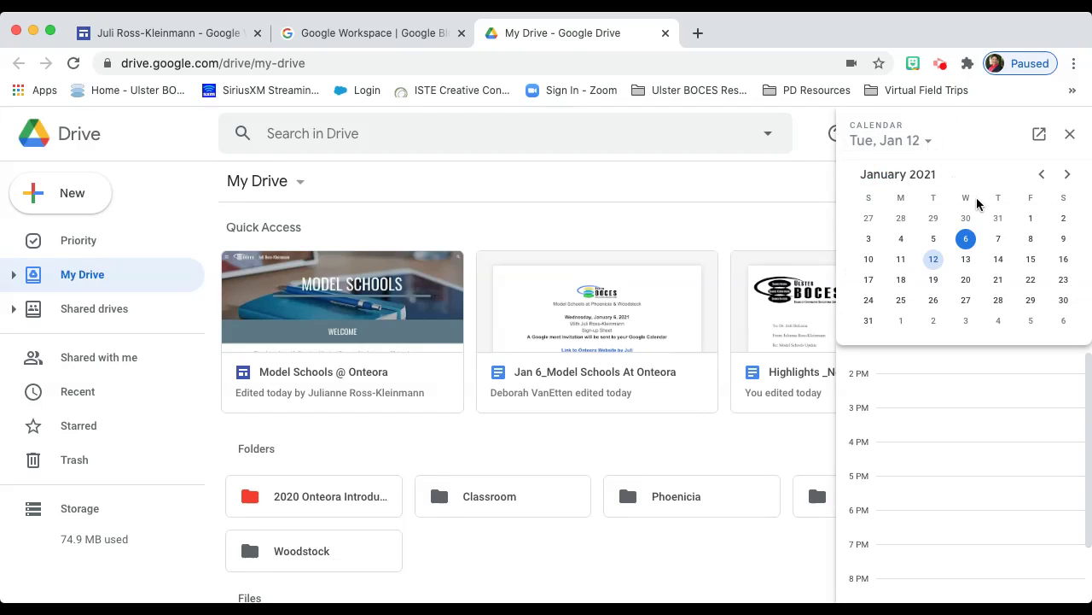
{"action": "left_click", "coordinate": [1000, 218]}
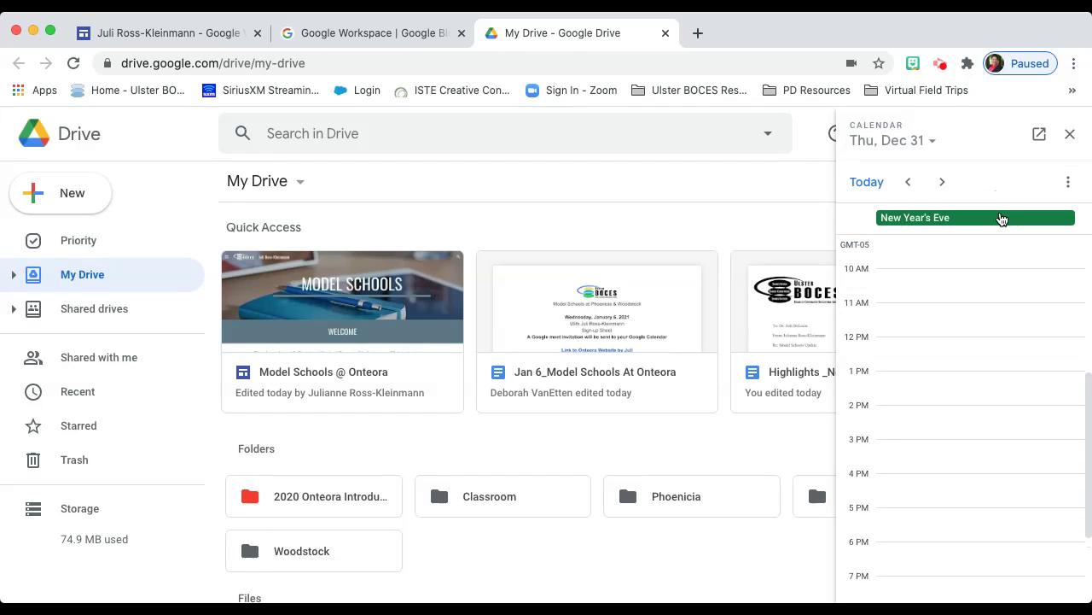
{"action": "left_click", "coordinate": [892, 300]}
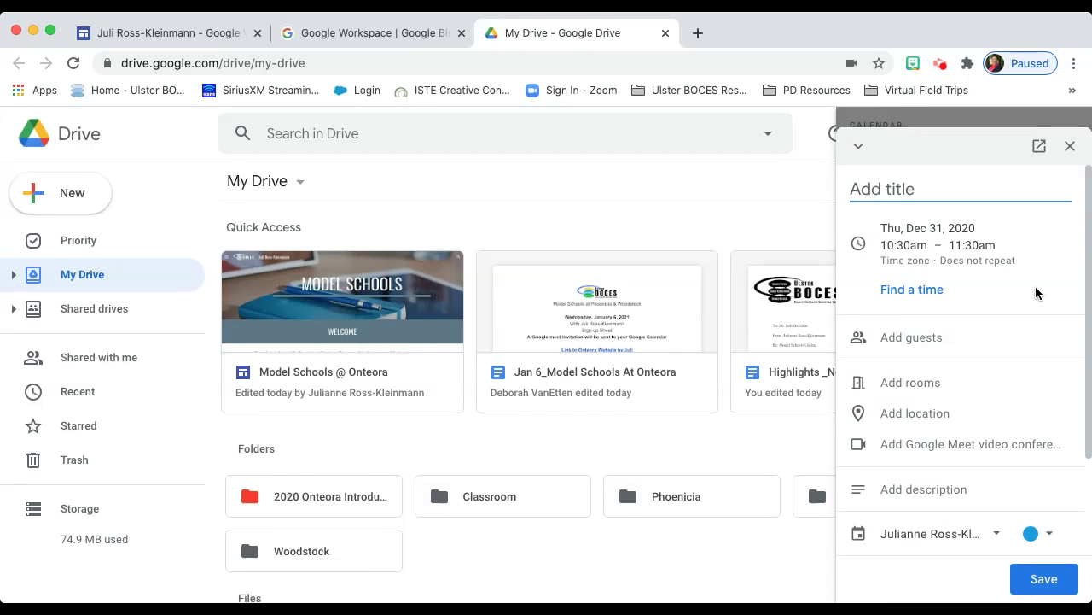
Step: Title the event 'Add a new', attach Google Meet, and add the suggested 'jro' outside guest
{"action": "type", "text": "Add a ne"}
{"action": "type", "text": "w"}
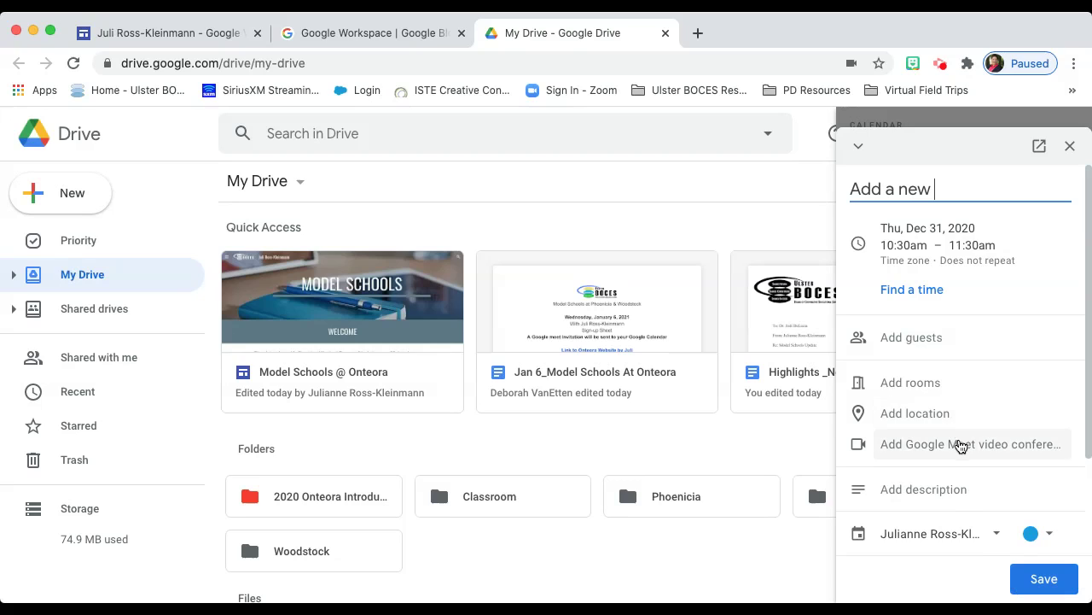
{"action": "left_click", "coordinate": [961, 445]}
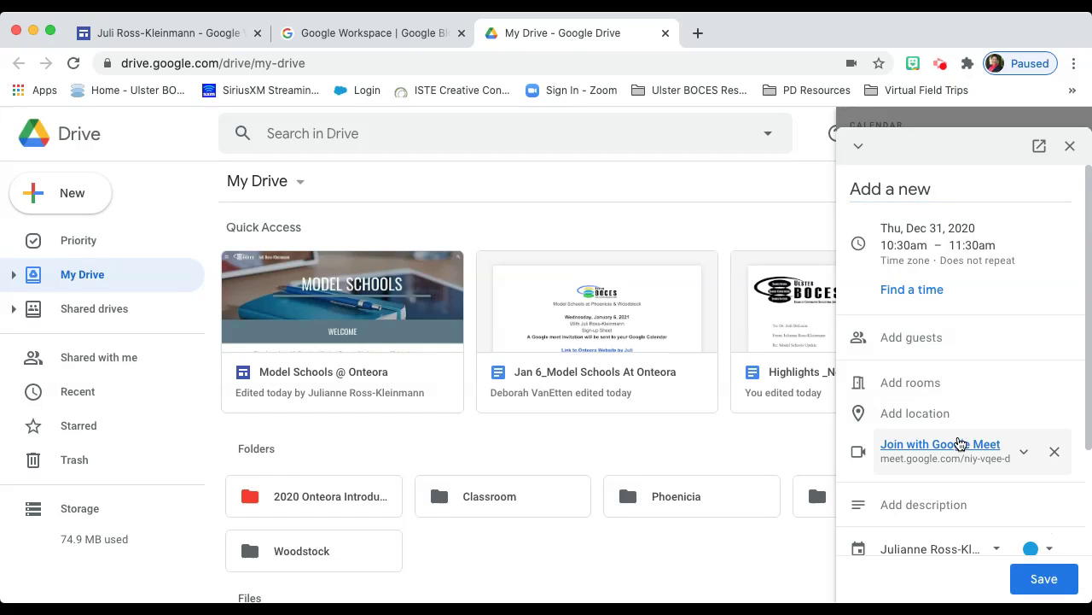
{"action": "left_click", "coordinate": [931, 348]}
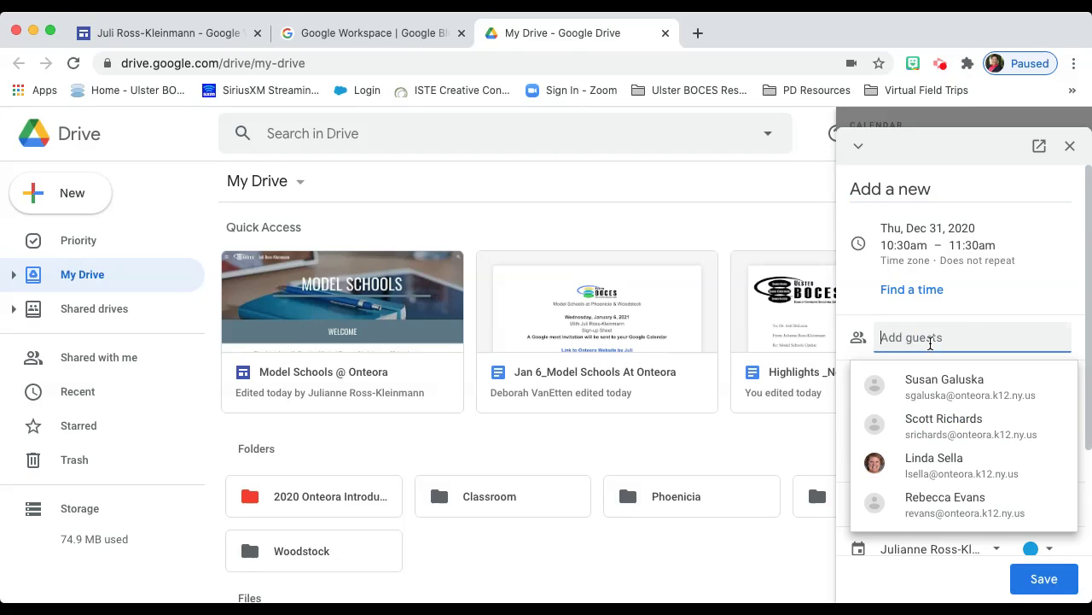
{"action": "type", "text": "jro"}
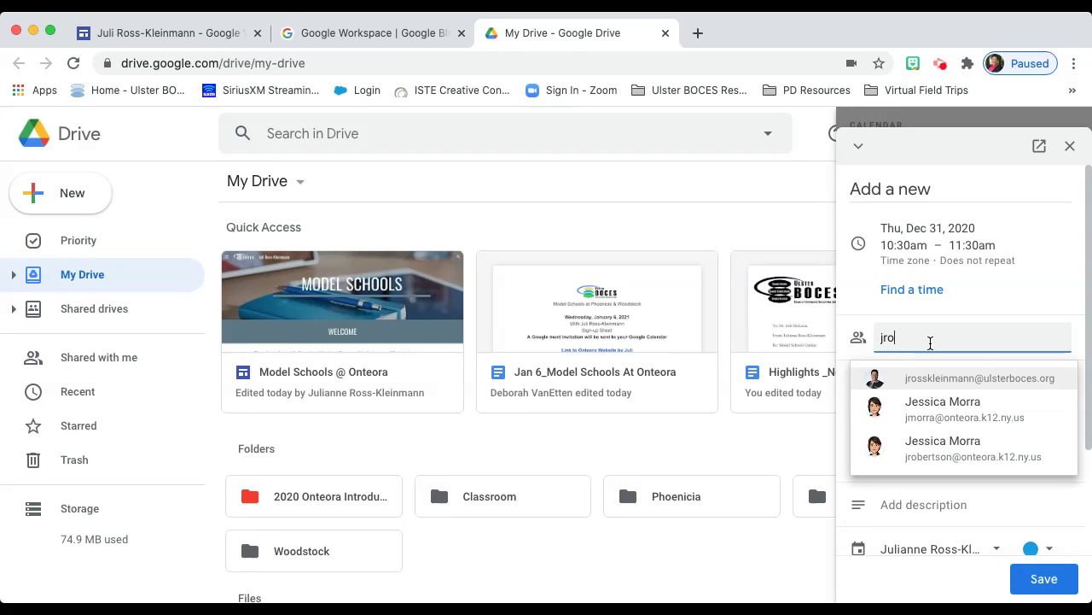
{"action": "left_click", "coordinate": [926, 382]}
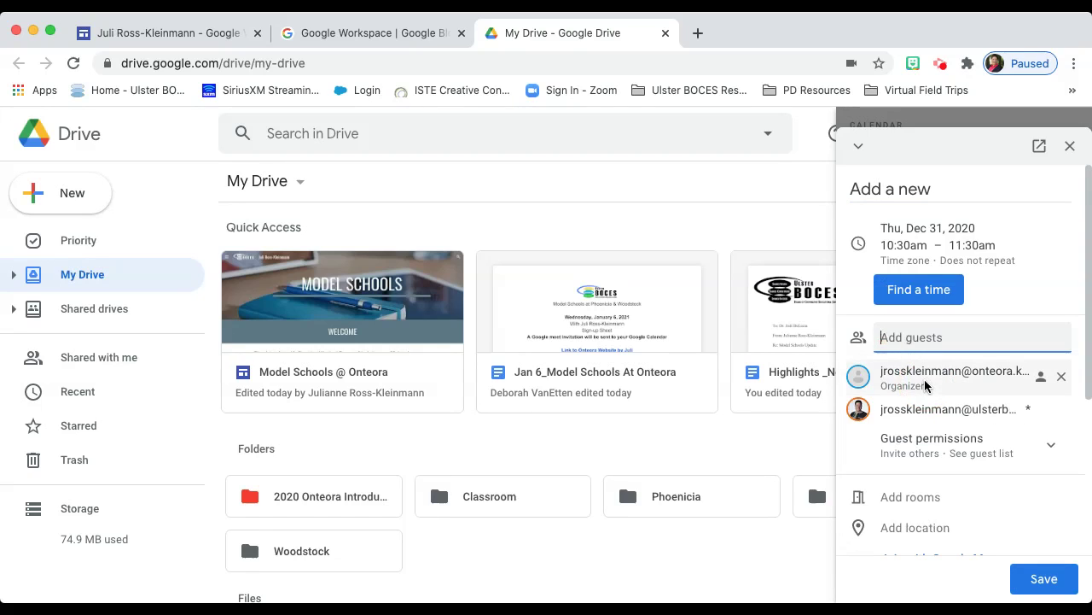
Step: Save the event and send the invitation to the external guest
{"action": "left_click", "coordinate": [1034, 580]}
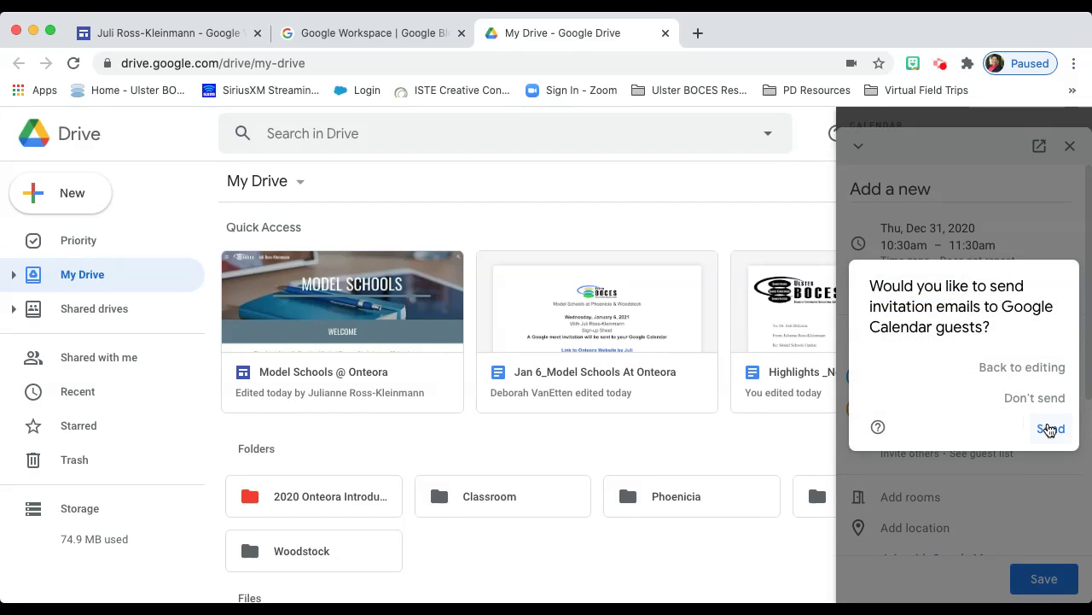
{"action": "left_click", "coordinate": [1050, 429]}
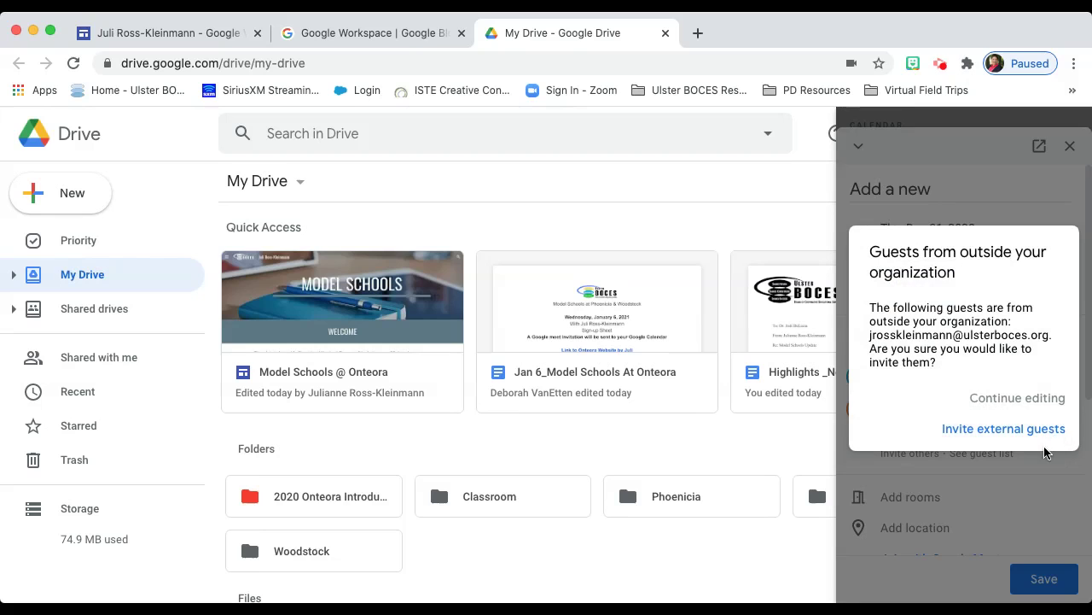
{"action": "left_click", "coordinate": [1041, 434]}
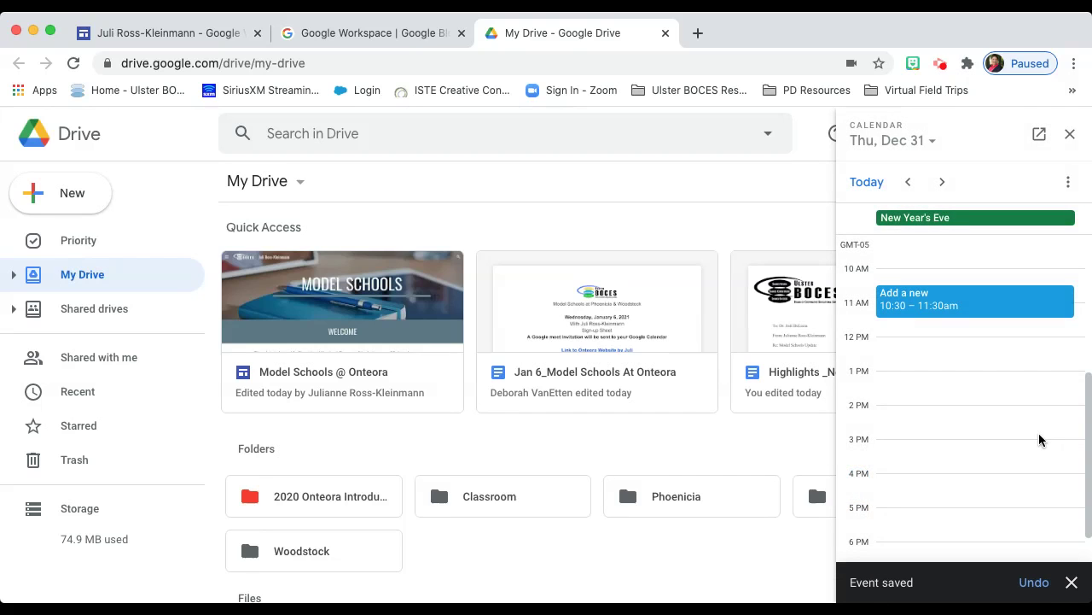
Step: Open the 'Add a new' event in edit mode and save it unchanged
{"action": "left_click", "coordinate": [930, 311]}
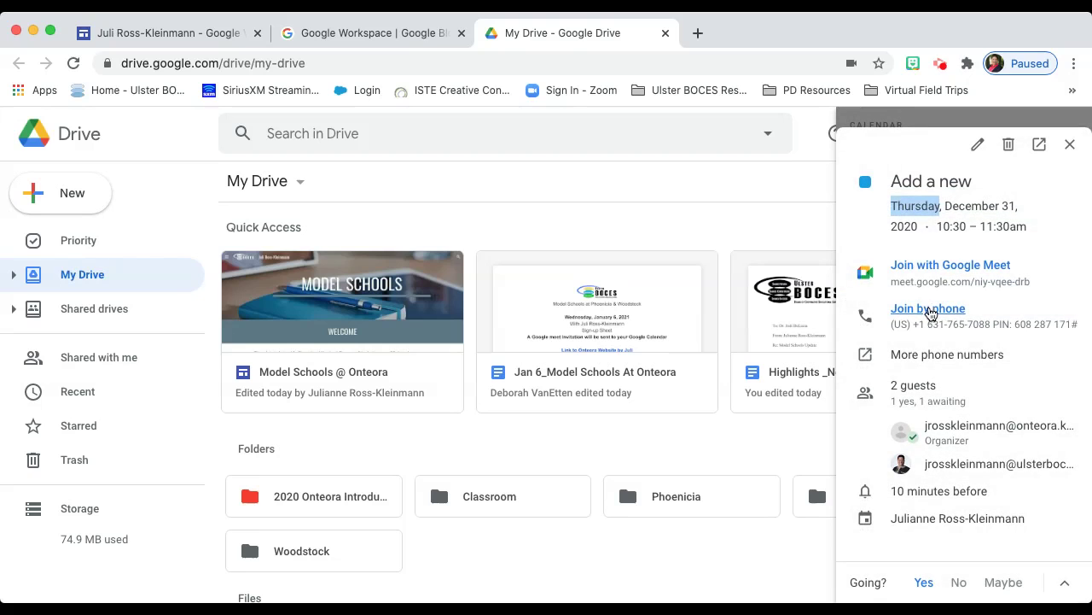
{"action": "mouse_move", "coordinate": [973, 392]}
{"action": "left_click", "coordinate": [980, 146]}
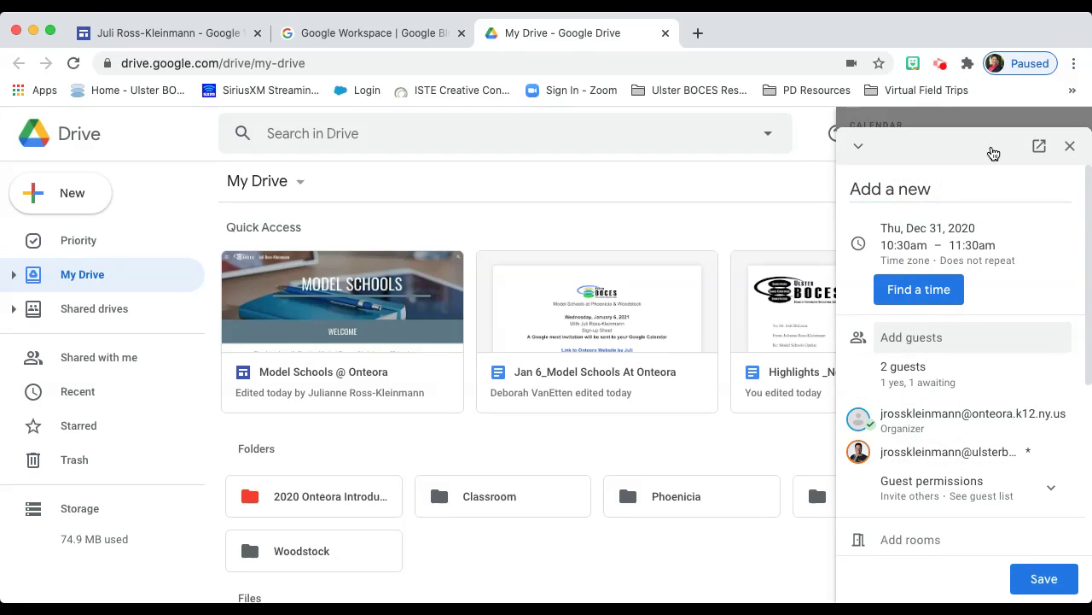
{"action": "left_click", "coordinate": [1051, 580]}
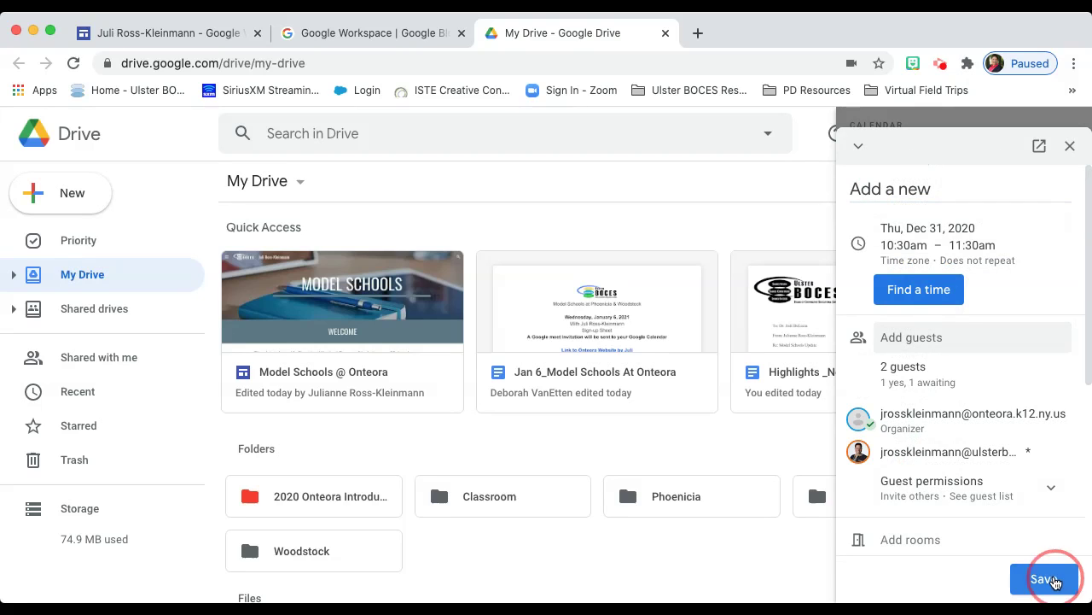
Step: Delete the 'Add a new' event, send cancellations to guests, and close the Calendar panel
{"action": "left_click", "coordinate": [951, 311]}
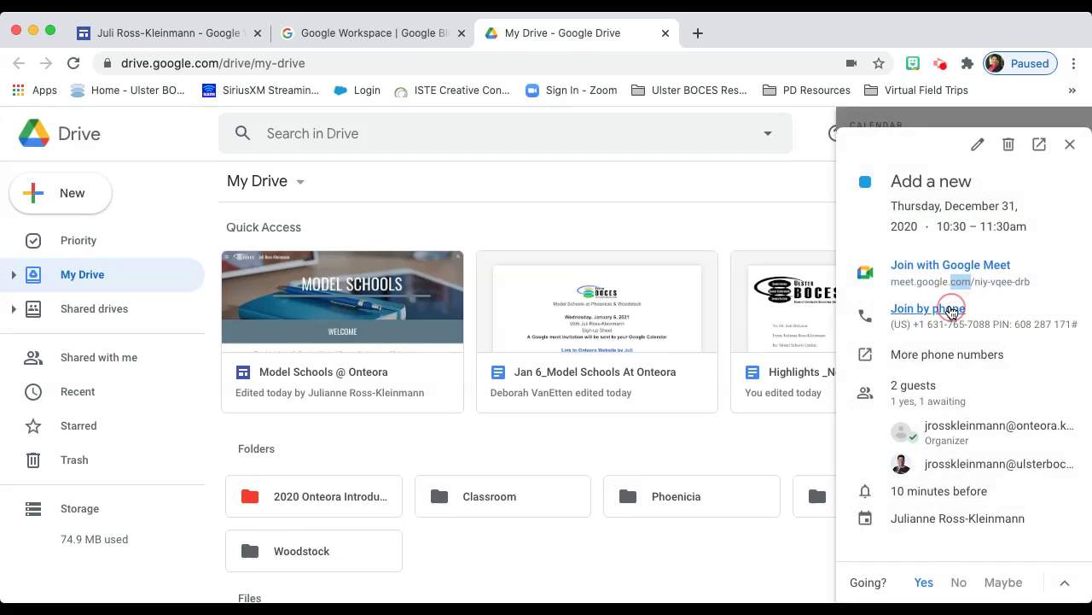
{"action": "left_click", "coordinate": [1010, 146]}
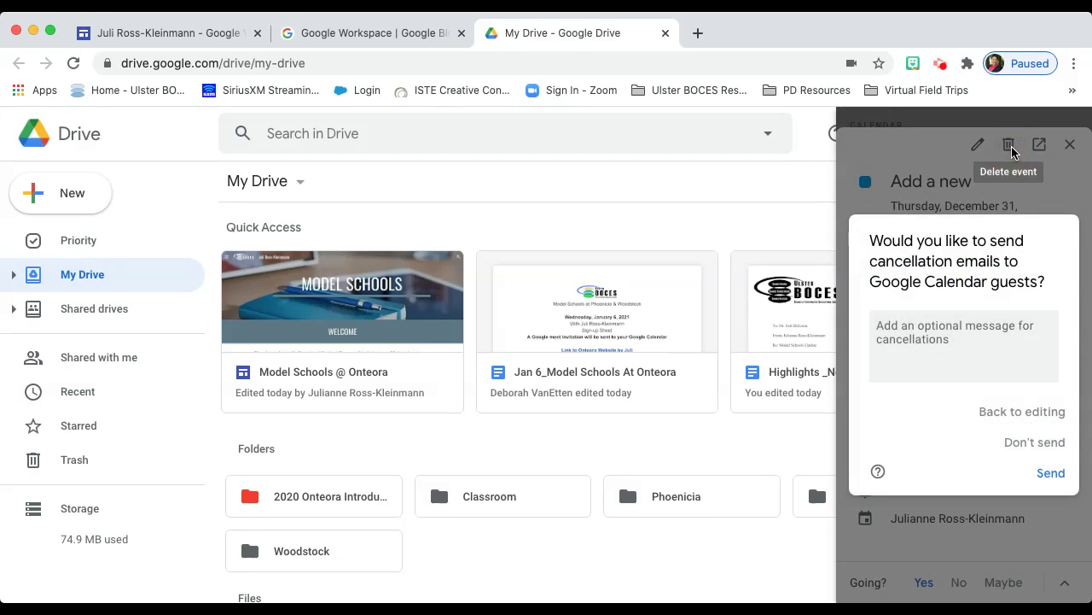
{"action": "left_click", "coordinate": [1055, 480]}
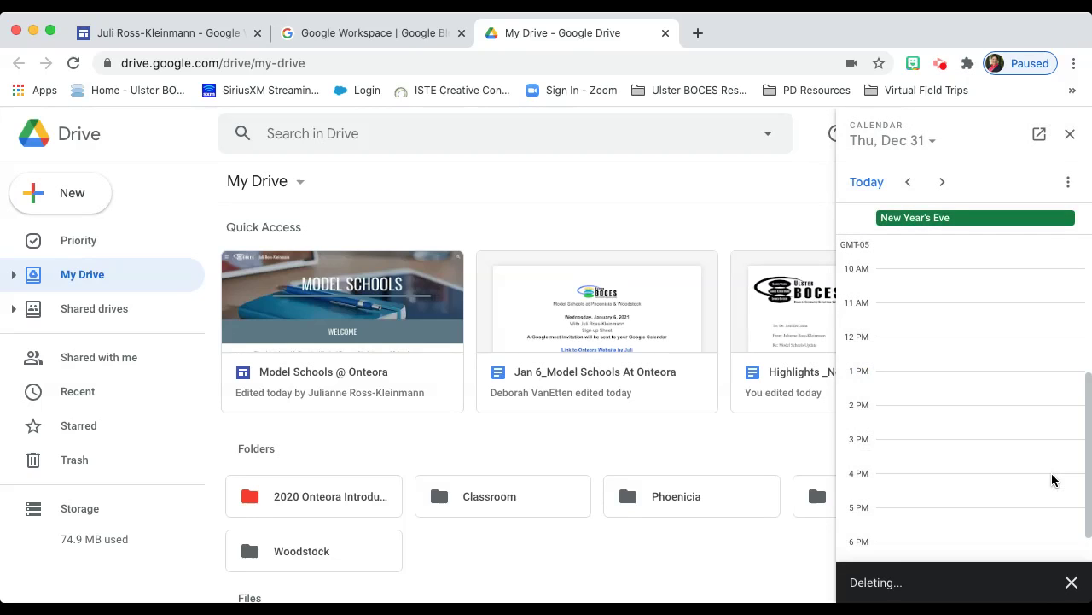
{"action": "left_click", "coordinate": [1070, 135]}
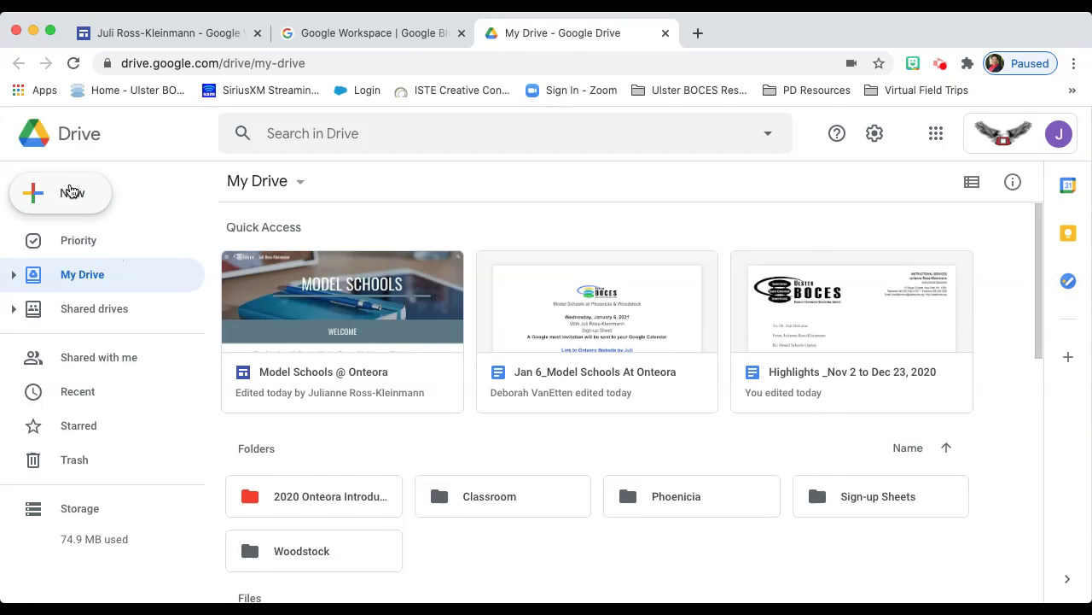
Step: Create a blank Untitled Google Docs document from Drive's New menu
{"action": "left_click", "coordinate": [72, 191]}
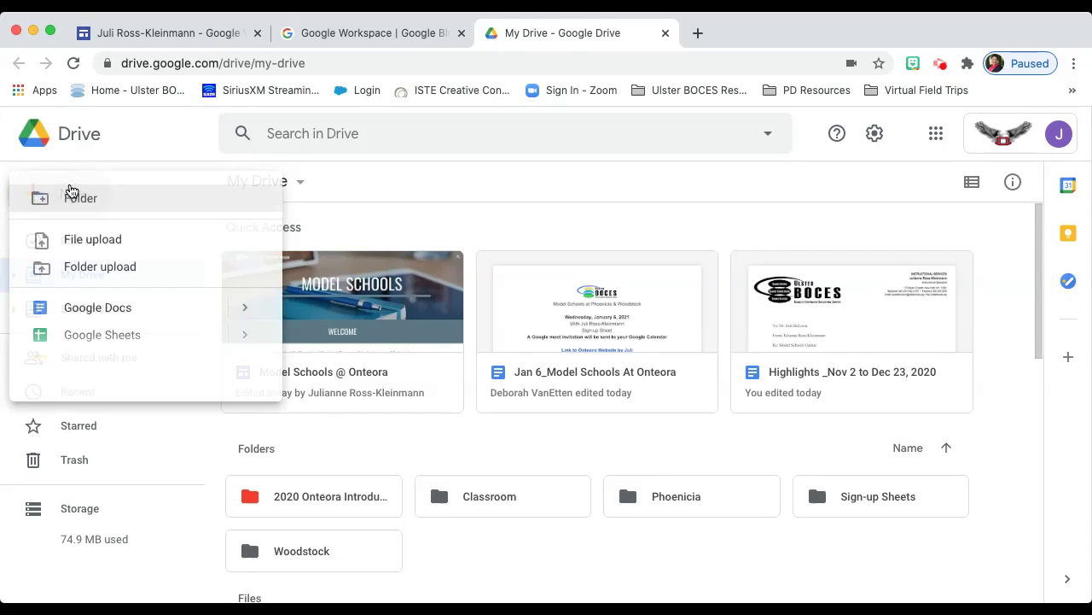
{"action": "left_click", "coordinate": [94, 310]}
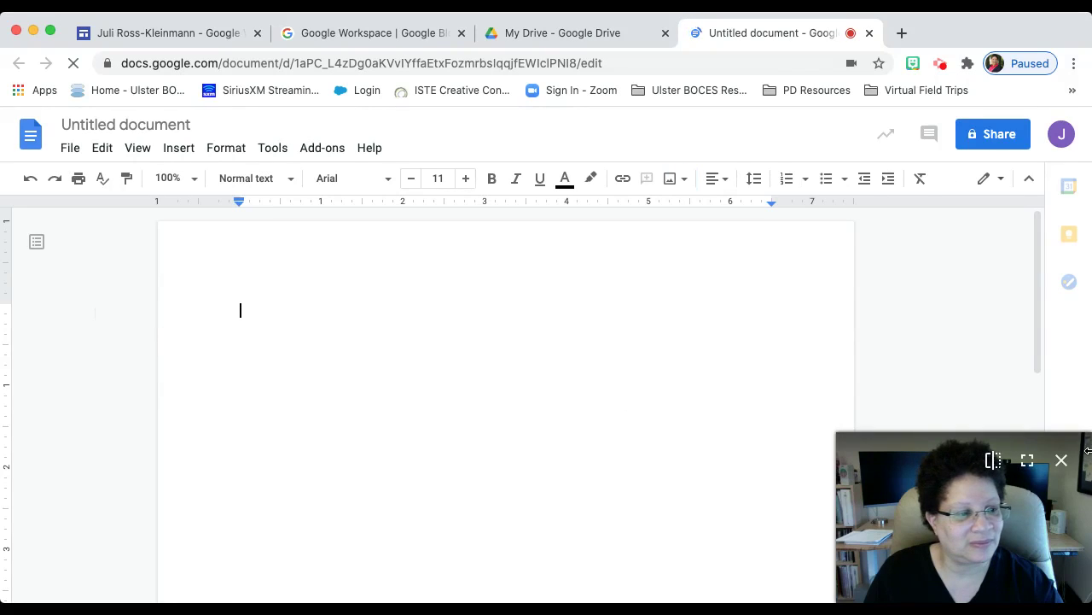
{"action": "left_click", "coordinate": [1062, 461]}
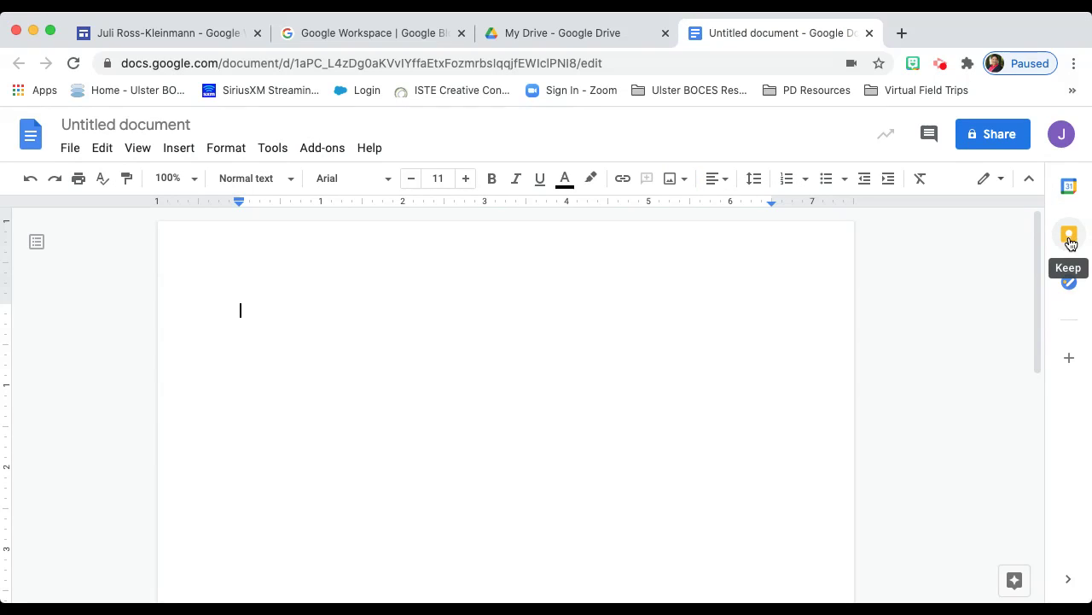
Step: View Keep notes, then the empty My Tasks list, dismissing the Tasks introduction
{"action": "left_click", "coordinate": [1070, 244]}
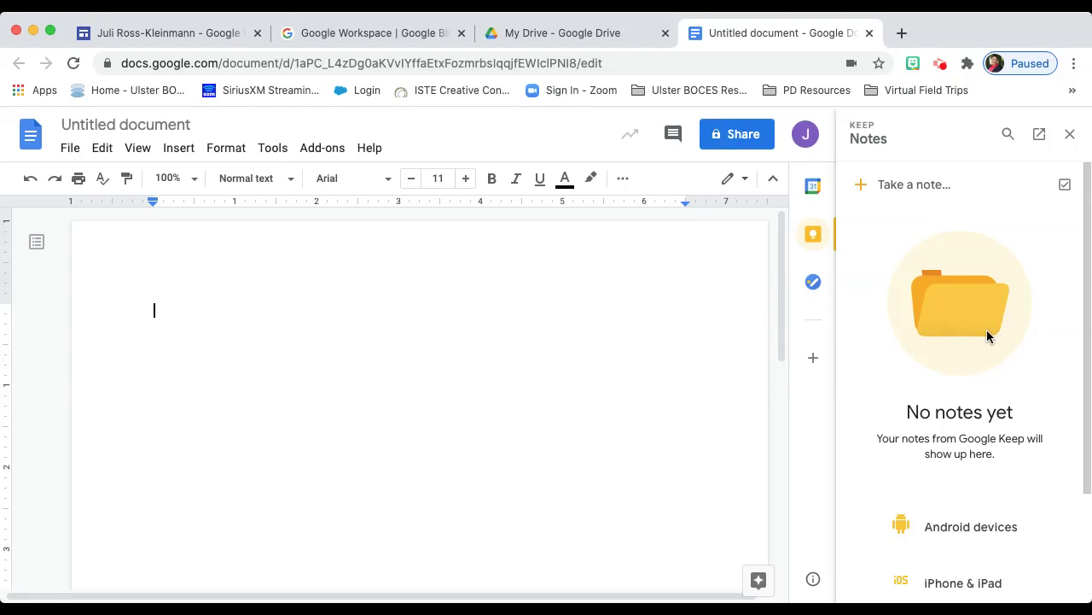
{"action": "left_click", "coordinate": [811, 286]}
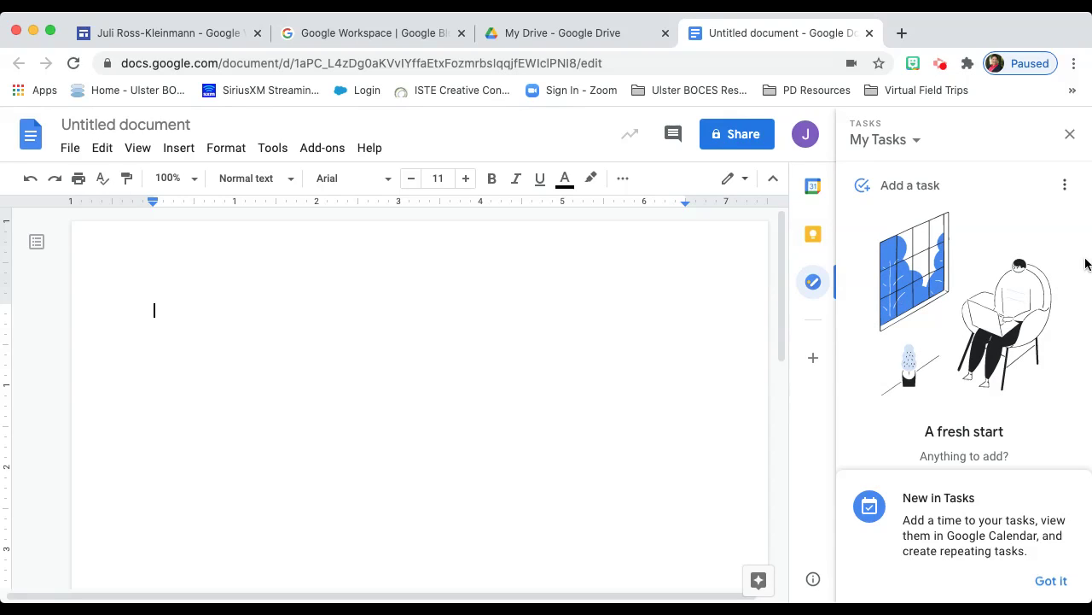
{"action": "left_click", "coordinate": [1054, 581]}
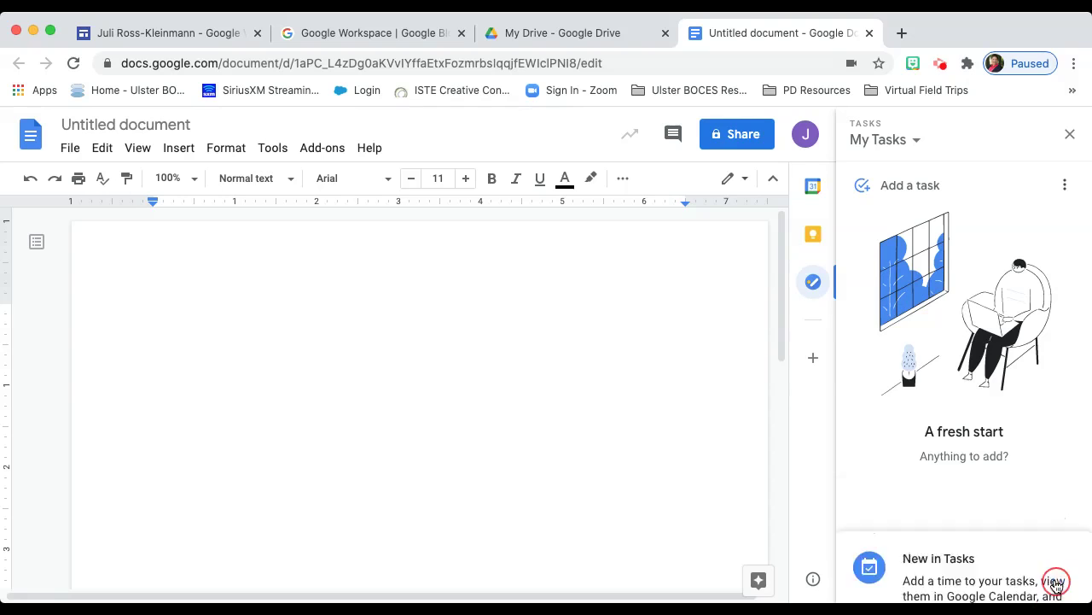